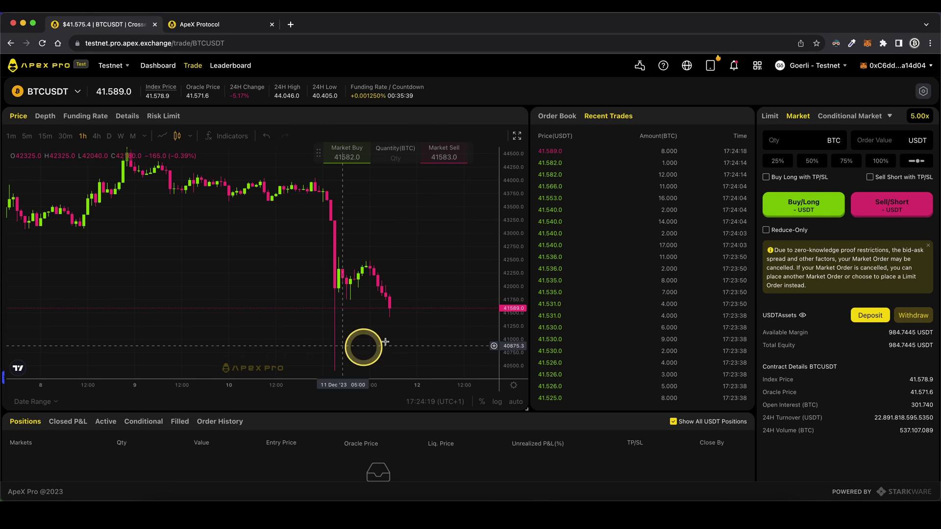
Bring up ApeX Pro's mainnet BTC-USDC trading page after viewing the testnet BTCUSDT market.
{"action": "left_click_drag", "start_coordinate": [318, 208], "coordinate": [142, 100]}
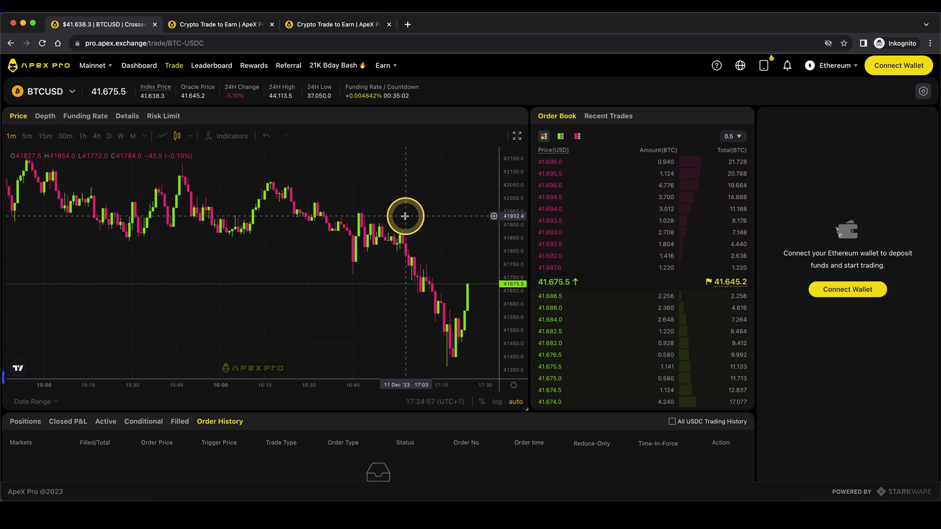
Start connecting a wallet and check the MetaMask account balance.
{"action": "mouse_move", "coordinate": [277, 108]}
{"action": "left_mouse_down"}
{"action": "mouse_move", "coordinate": [299, 315]}
{"action": "mouse_move", "coordinate": [378, 120]}
{"action": "left_mouse_up"}
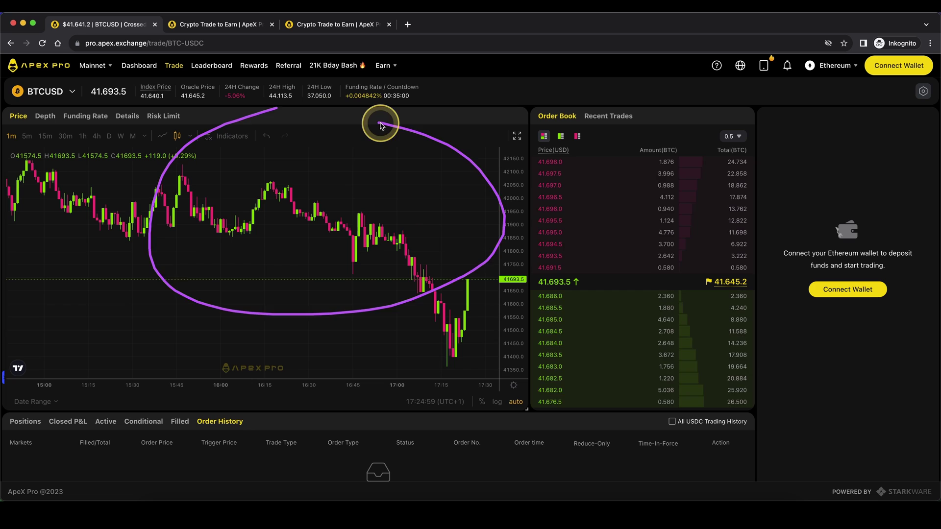
{"action": "left_click_drag", "start_coordinate": [514, 215], "coordinate": [839, 80]}
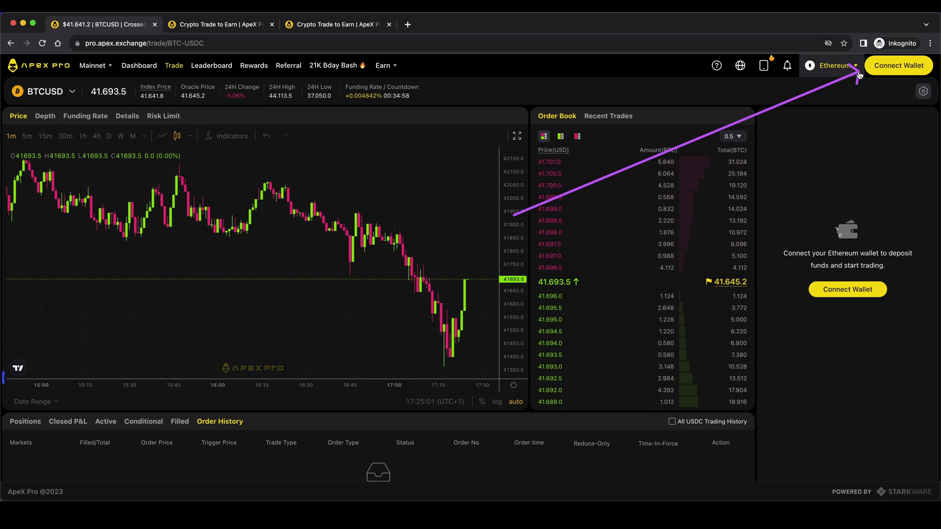
{"action": "left_click", "coordinate": [898, 65]}
{"action": "left_click_drag", "start_coordinate": [351, 131], "coordinate": [363, 163]}
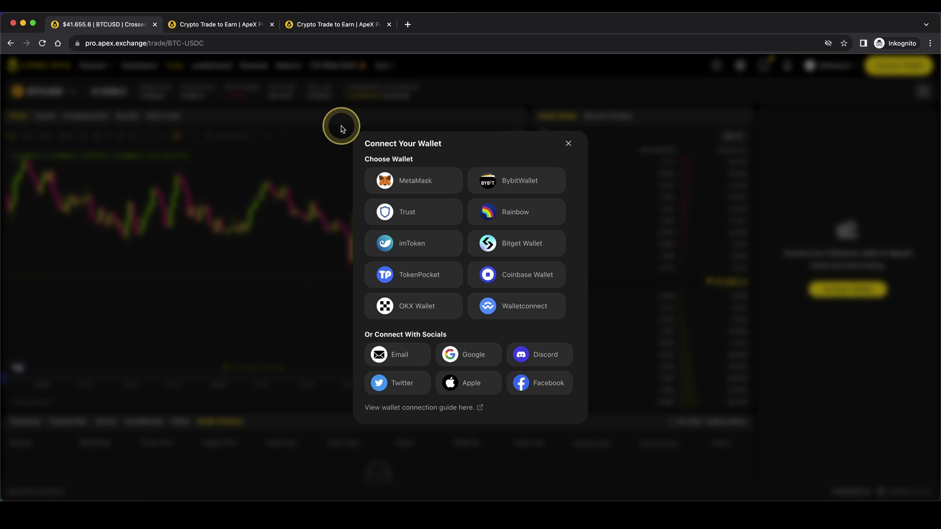
{"action": "mouse_move", "coordinate": [338, 316]}
{"action": "left_mouse_down"}
{"action": "mouse_move", "coordinate": [473, 353]}
{"action": "mouse_move", "coordinate": [505, 347]}
{"action": "mouse_move", "coordinate": [345, 292]}
{"action": "left_mouse_up"}
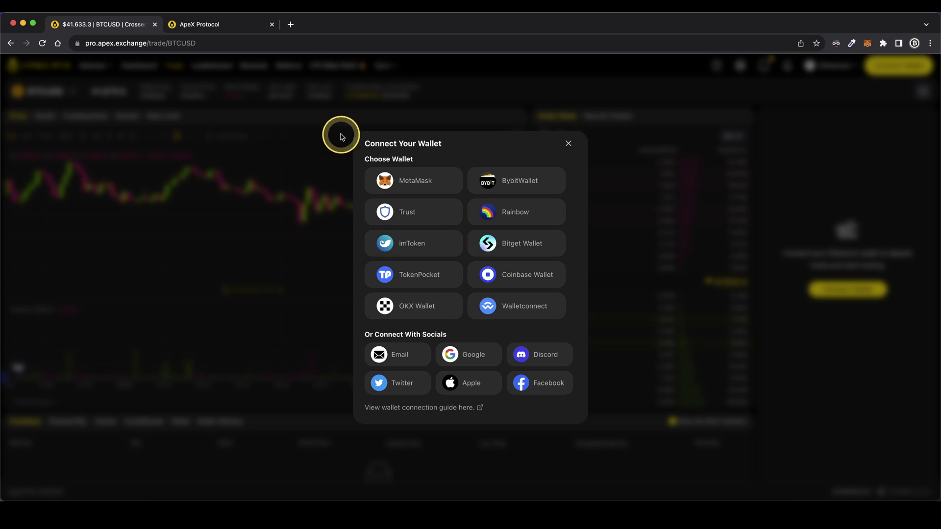
{"action": "left_click", "coordinate": [392, 176]}
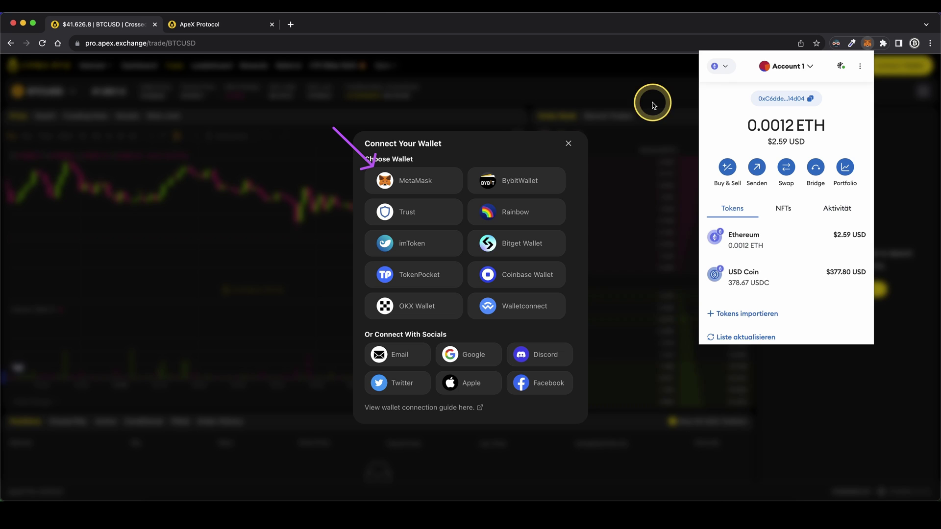
Choose MetaMask in the Choose Wallet list.
{"action": "mouse_move", "coordinate": [845, 77]}
{"action": "left_mouse_down"}
{"action": "mouse_move", "coordinate": [863, 54]}
{"action": "mouse_move", "coordinate": [761, 86]}
{"action": "left_mouse_up"}
{"action": "left_click_drag", "start_coordinate": [744, 136], "coordinate": [732, 139]}
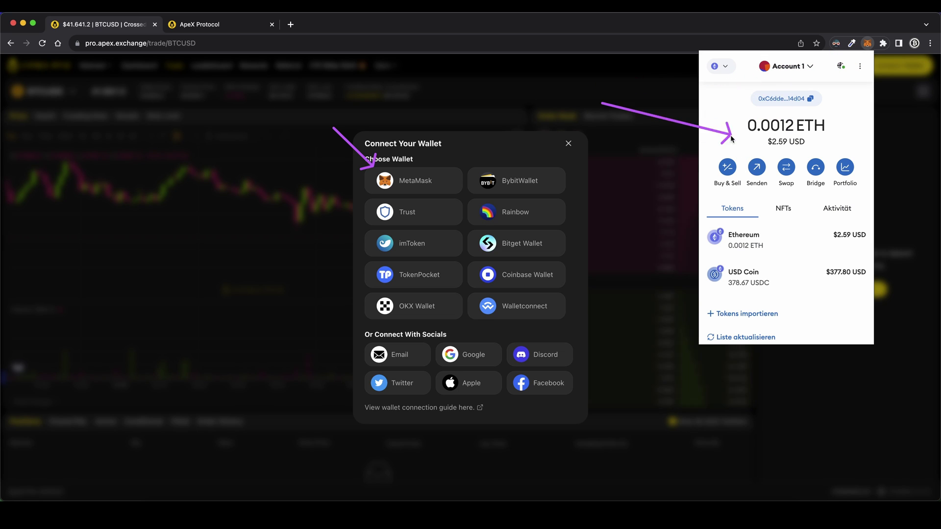
{"action": "mouse_move", "coordinate": [724, 191]}
{"action": "left_mouse_down"}
{"action": "mouse_move", "coordinate": [724, 278]}
{"action": "mouse_move", "coordinate": [725, 237]}
{"action": "mouse_move", "coordinate": [736, 267]}
{"action": "mouse_move", "coordinate": [733, 237]}
{"action": "mouse_move", "coordinate": [764, 84]}
{"action": "left_mouse_up"}
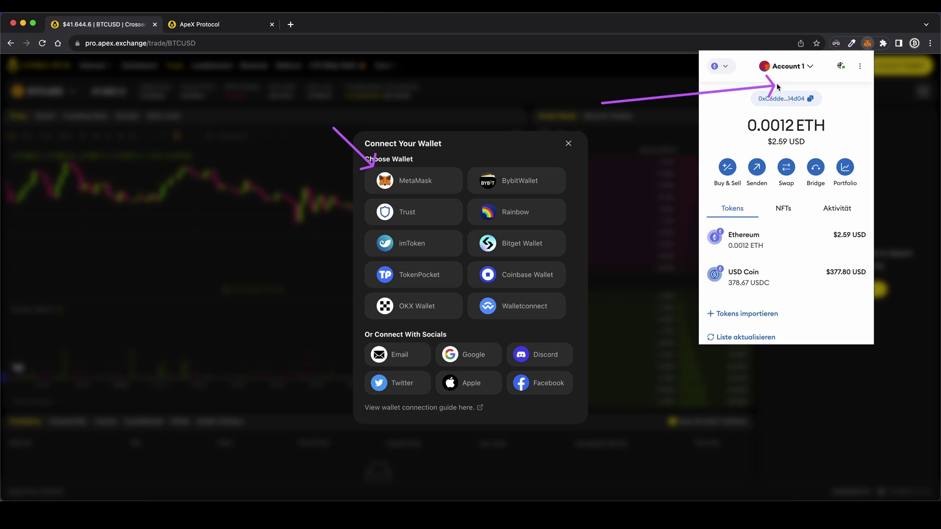
{"action": "left_click", "coordinate": [415, 180]}
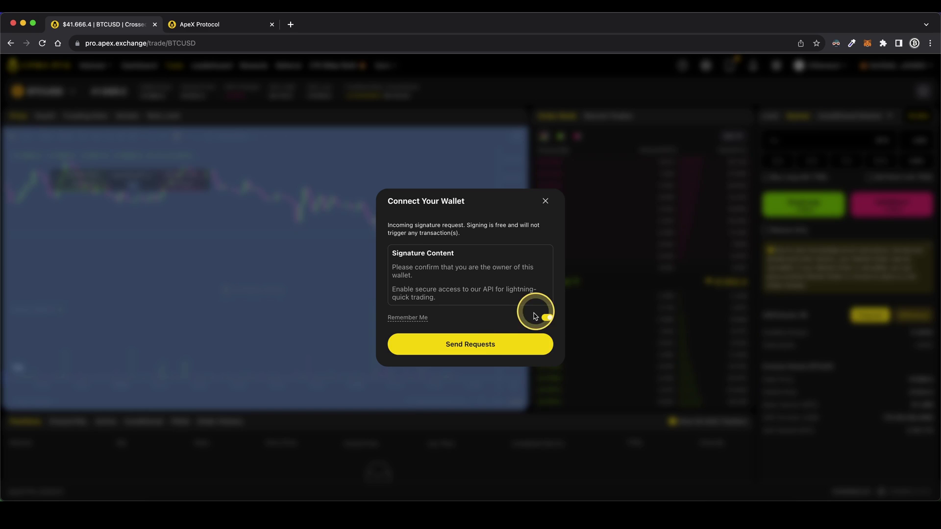
Send the ownership signature request and sign it (Unterzeichnen) in MetaMask.
{"action": "left_click", "coordinate": [495, 352]}
{"action": "left_click", "coordinate": [891, 297]}
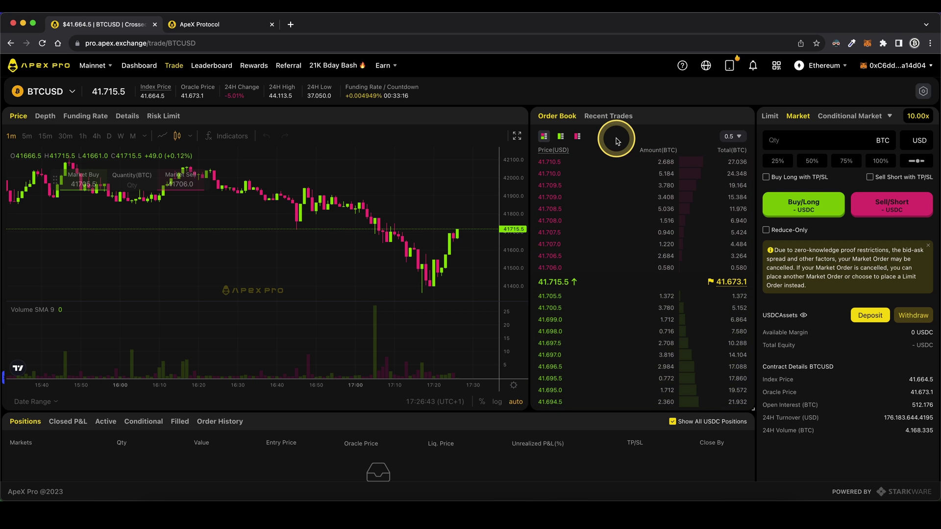
Switch ApeX Pro to Testnet and connect MetaMask, approving the Goerli network switch.
{"action": "left_click", "coordinate": [94, 74]}
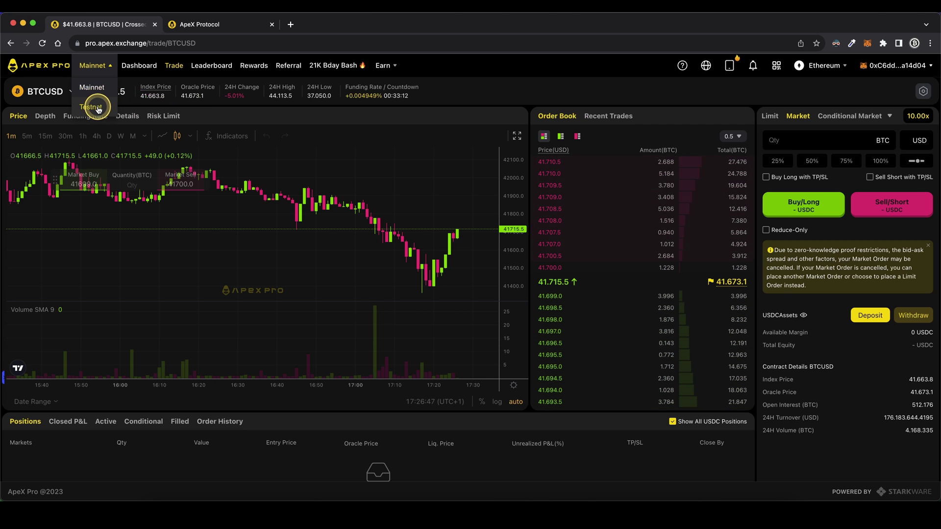
{"action": "left_click", "coordinate": [94, 101]}
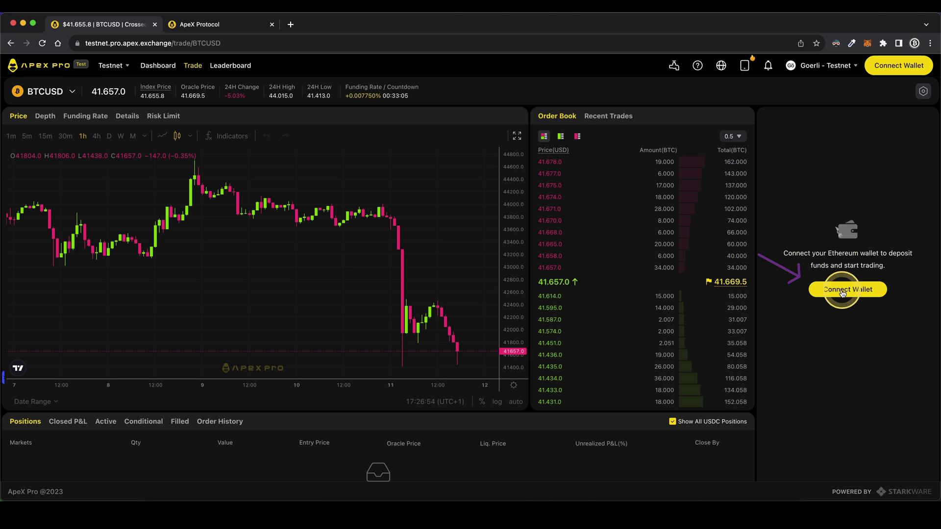
{"action": "left_click", "coordinate": [843, 293]}
{"action": "left_click", "coordinate": [434, 172]}
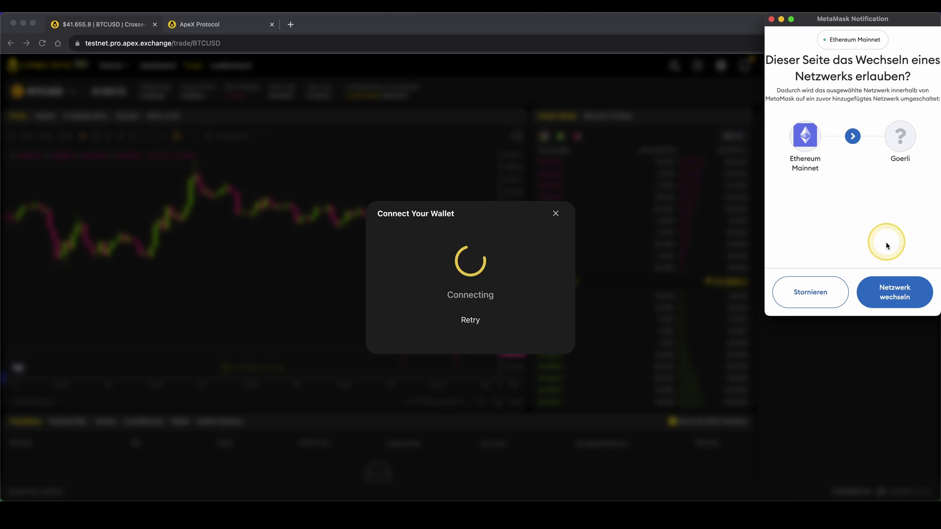
{"action": "left_click", "coordinate": [895, 291]}
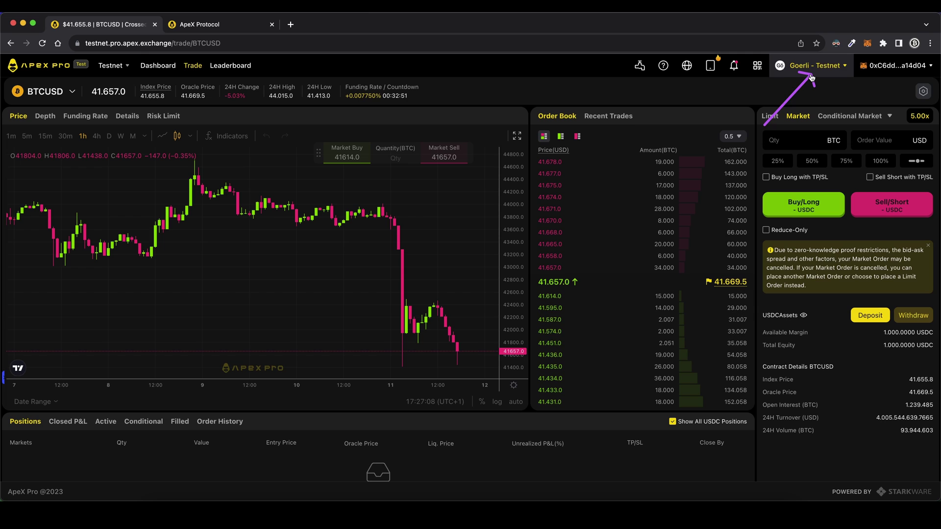
Open the ApeX Pro Faucet offering 0.01 Goerli ETH, 1000 USDC and 1000 USDT.
{"action": "left_click", "coordinate": [878, 337]}
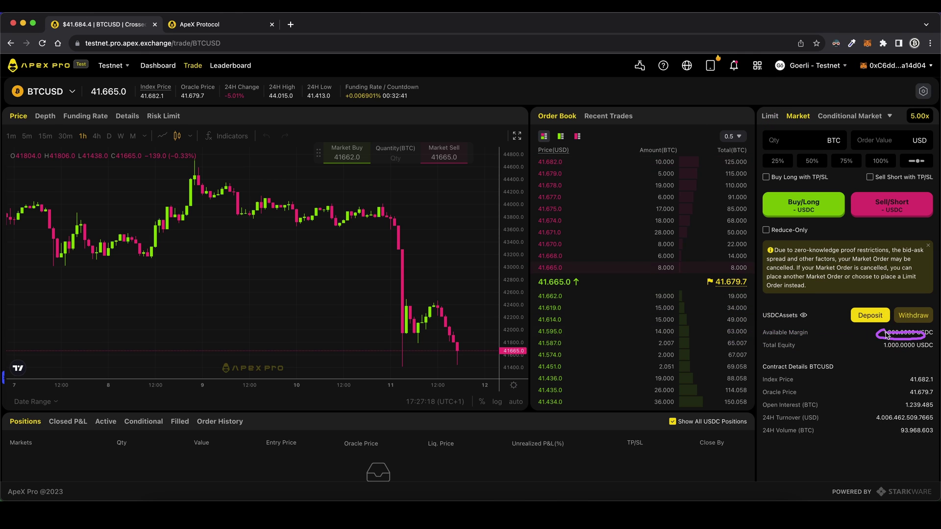
{"action": "left_click", "coordinate": [886, 333]}
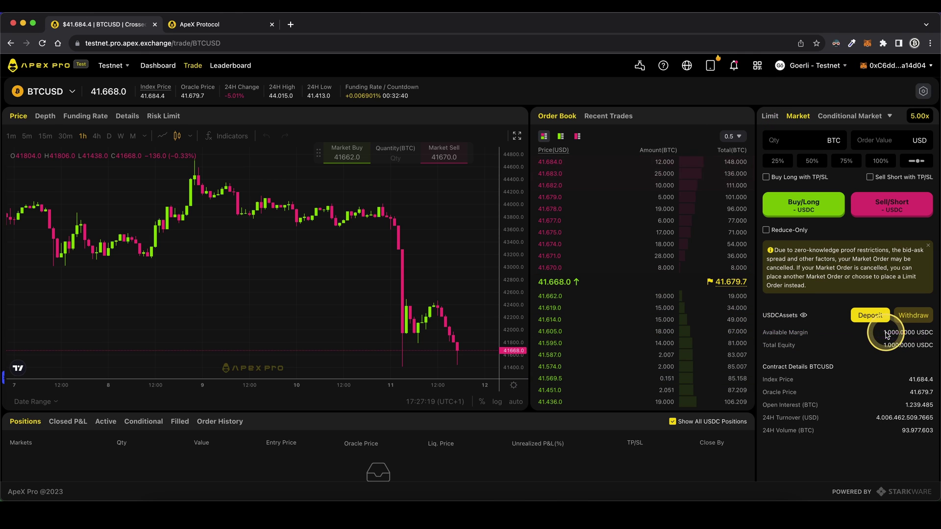
{"action": "left_click", "coordinate": [638, 79]}
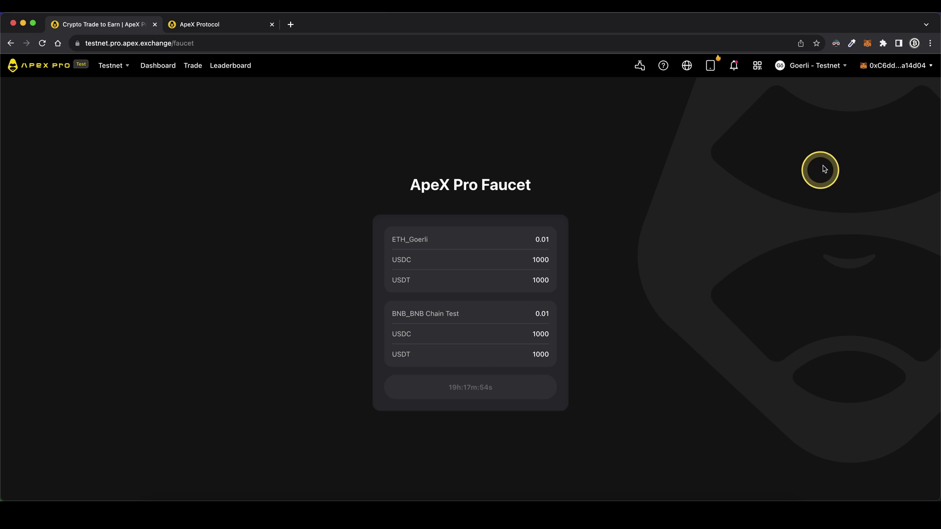
Check the wallet's 0.7898 Goerli ETH balance, then close the wallet summary.
{"action": "left_click", "coordinate": [869, 44]}
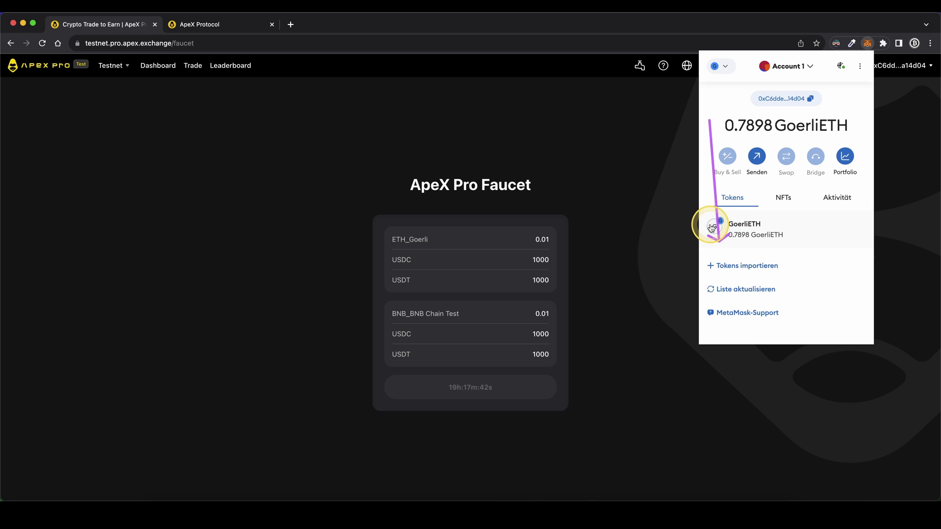
{"action": "left_click", "coordinate": [658, 196]}
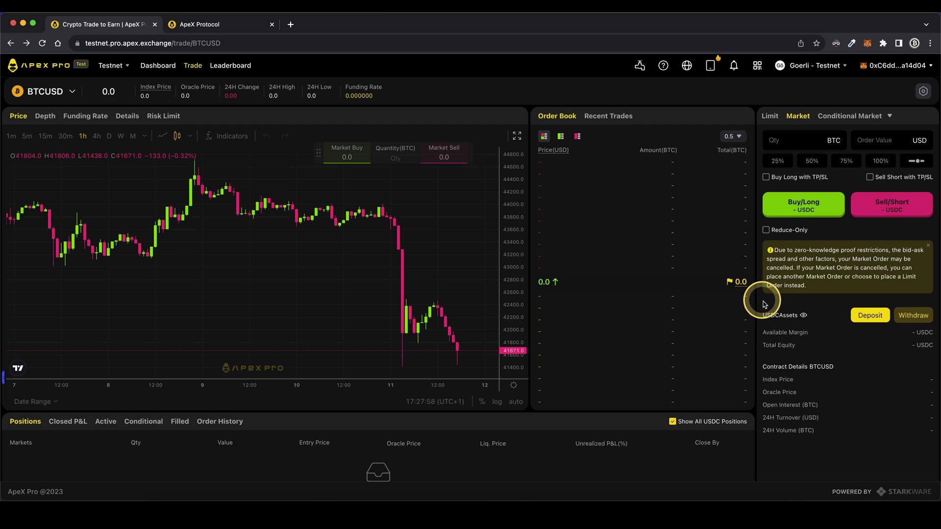
{"action": "left_click", "coordinate": [871, 315]}
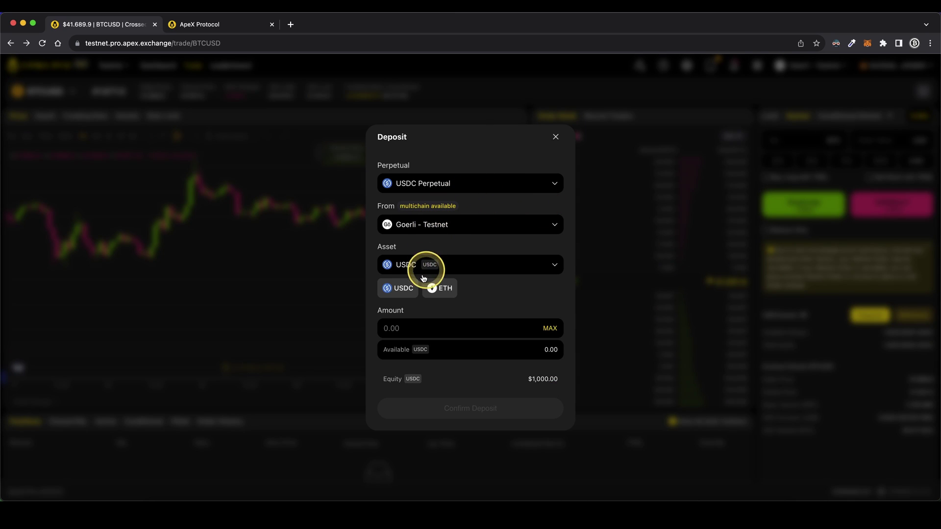
{"action": "left_click", "coordinate": [548, 328]}
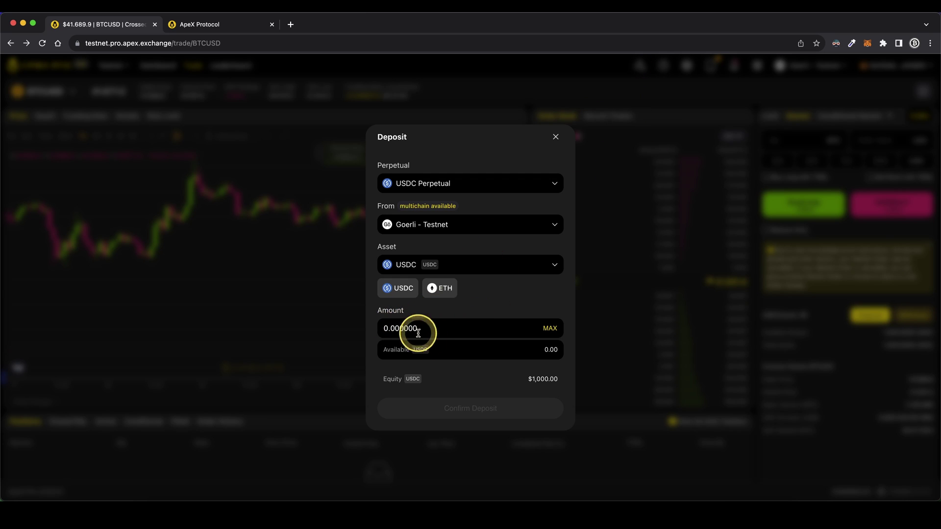
{"action": "left_click", "coordinate": [556, 137]}
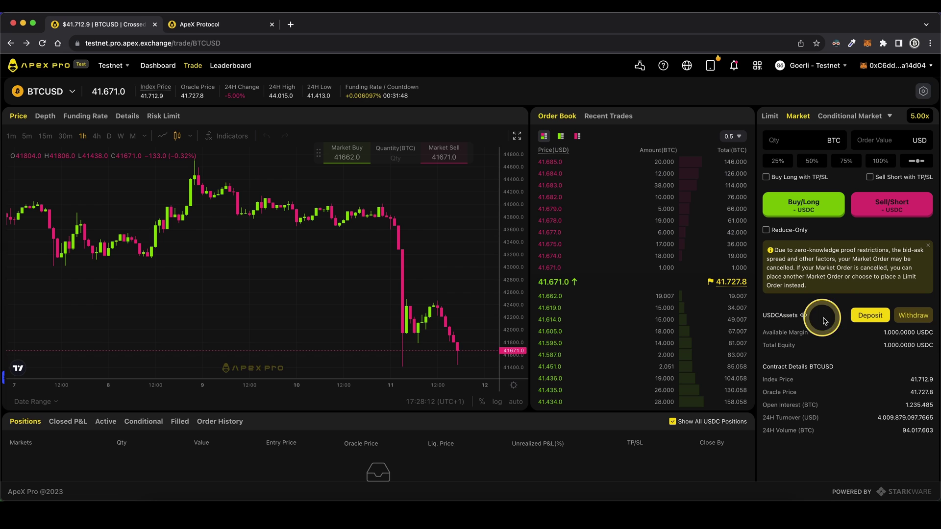
{"action": "left_click", "coordinate": [870, 315]}
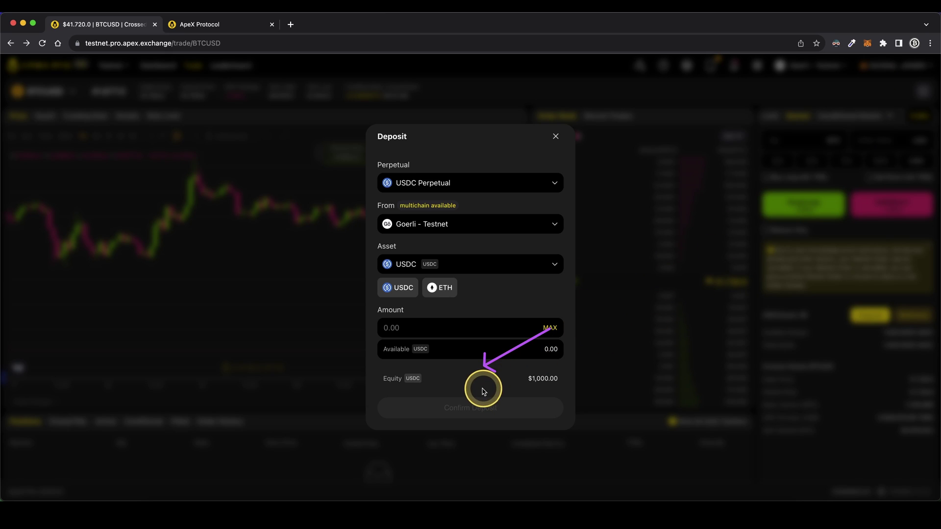
{"action": "left_click", "coordinate": [556, 138]}
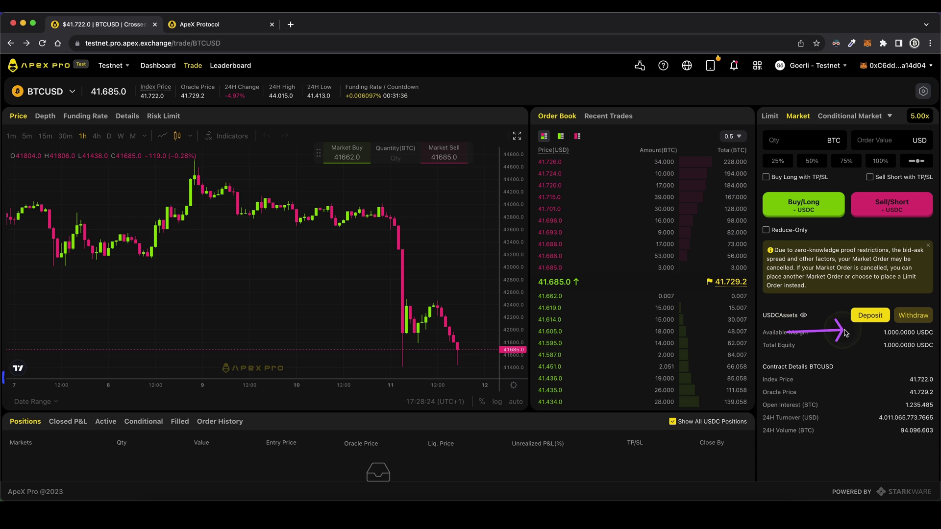
Switch to the USDT-Perp BTCUSDT market and market-buy a 0.059 BTC 5x long.
{"action": "left_click", "coordinate": [71, 91]}
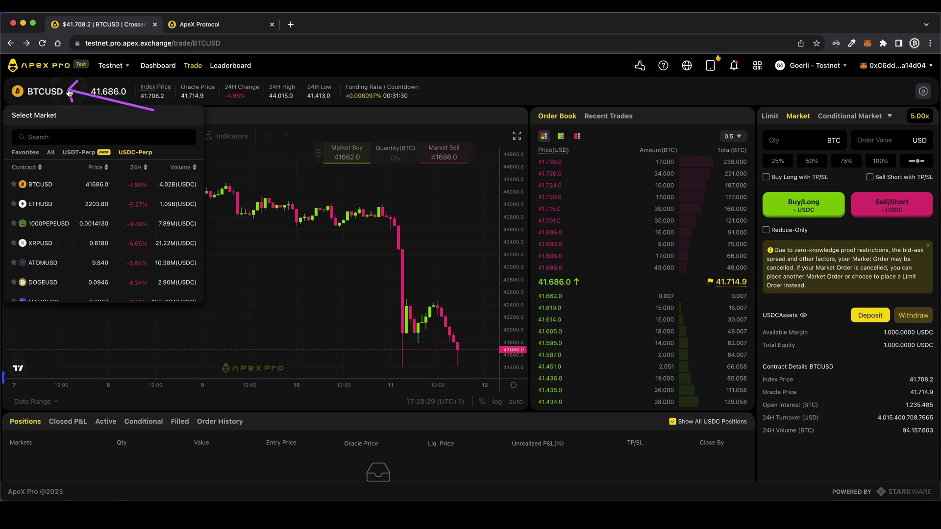
{"action": "left_click", "coordinate": [77, 153]}
{"action": "left_click", "coordinate": [30, 184]}
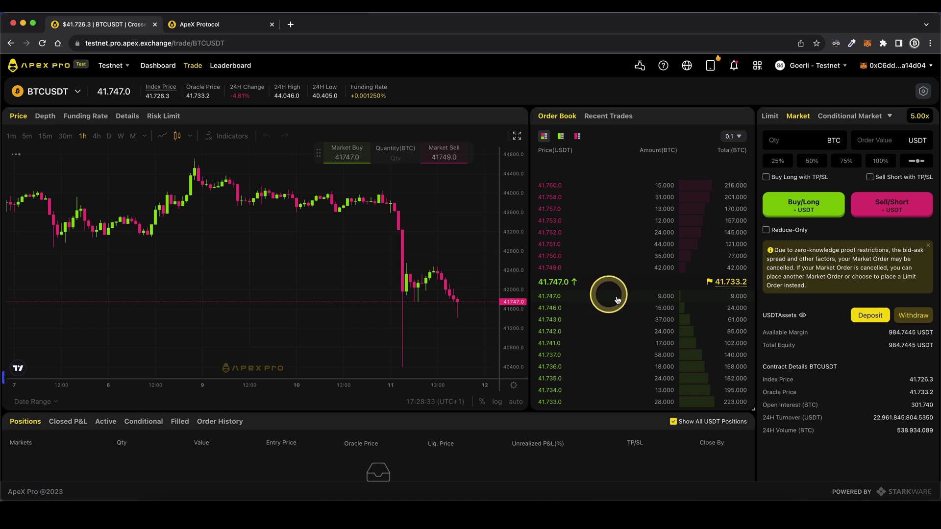
{"action": "left_click_drag", "start_coordinate": [709, 313], "coordinate": [879, 336]}
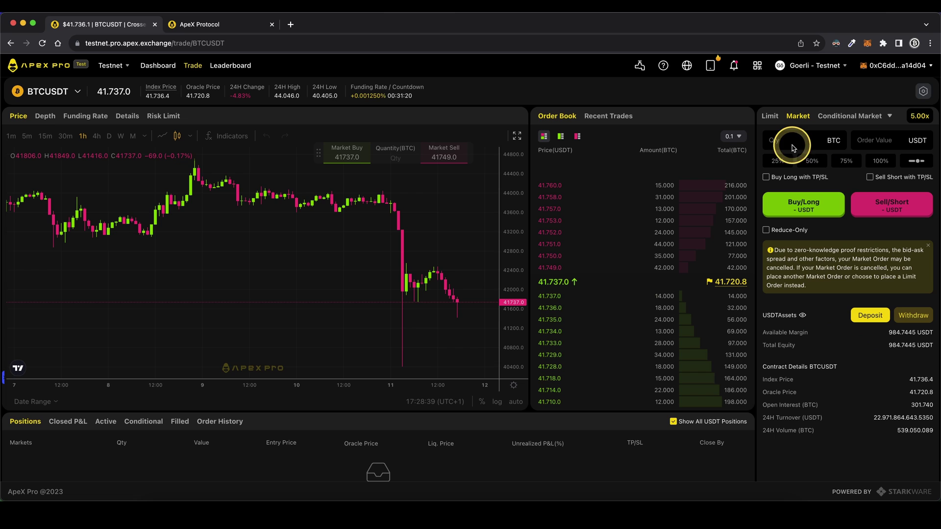
{"action": "left_click", "coordinate": [813, 164]}
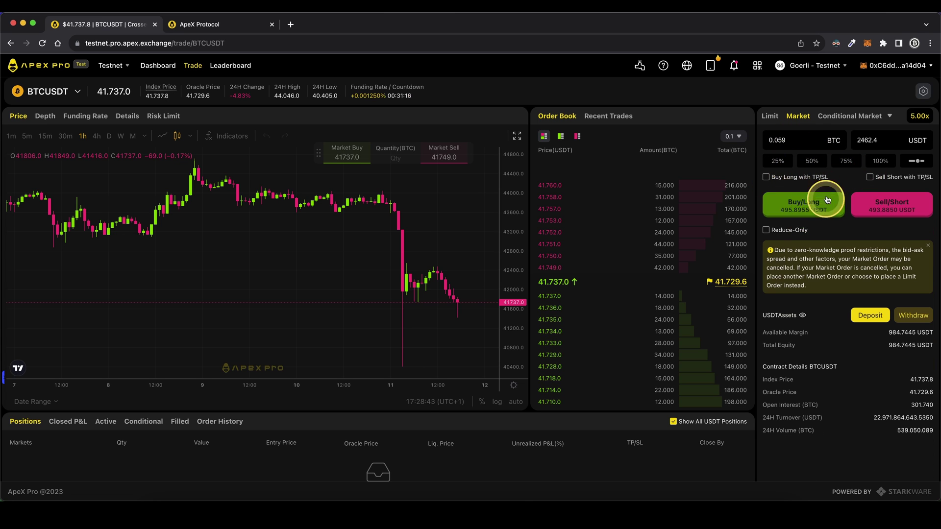
{"action": "left_click", "coordinate": [802, 212]}
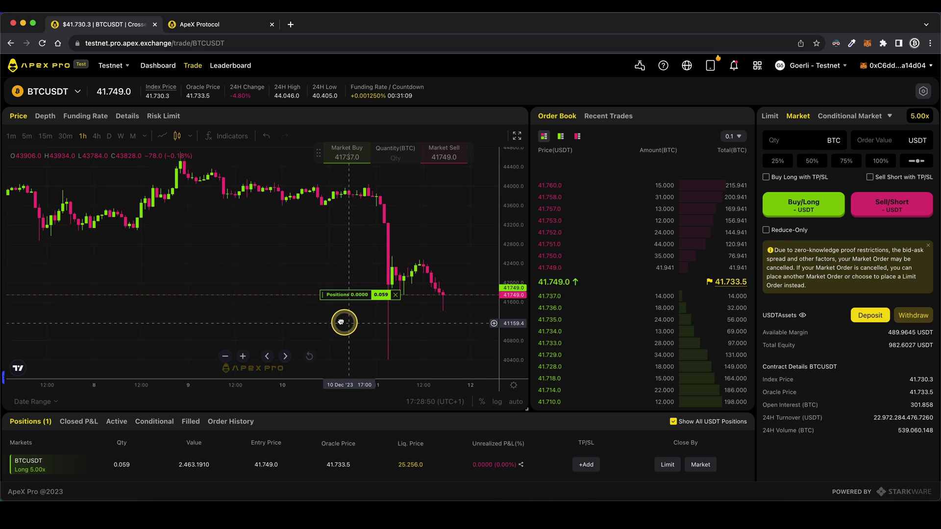
{"action": "scroll", "coordinate": [343, 318], "scroll_direction": "right", "scroll_amount": 3}
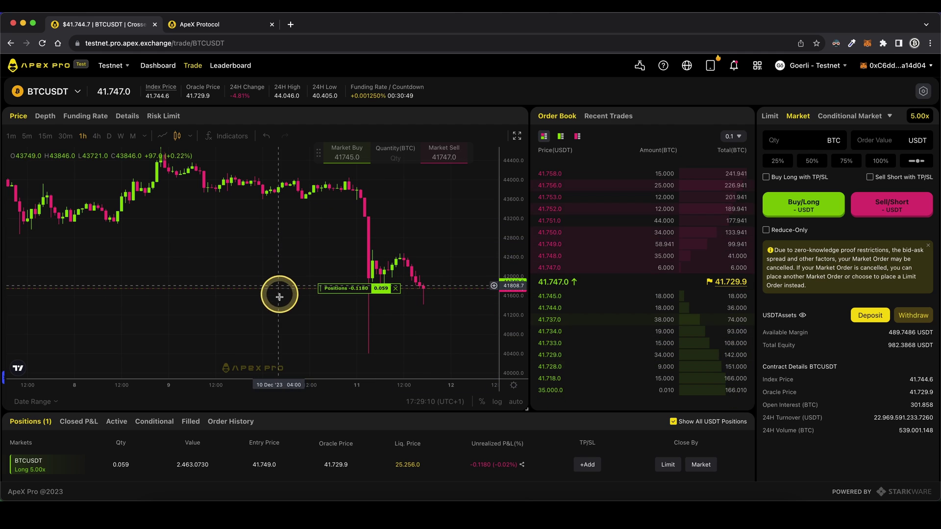
Show the Mainnet/Testnet network choice and dismiss it without switching.
{"action": "left_click", "coordinate": [122, 69]}
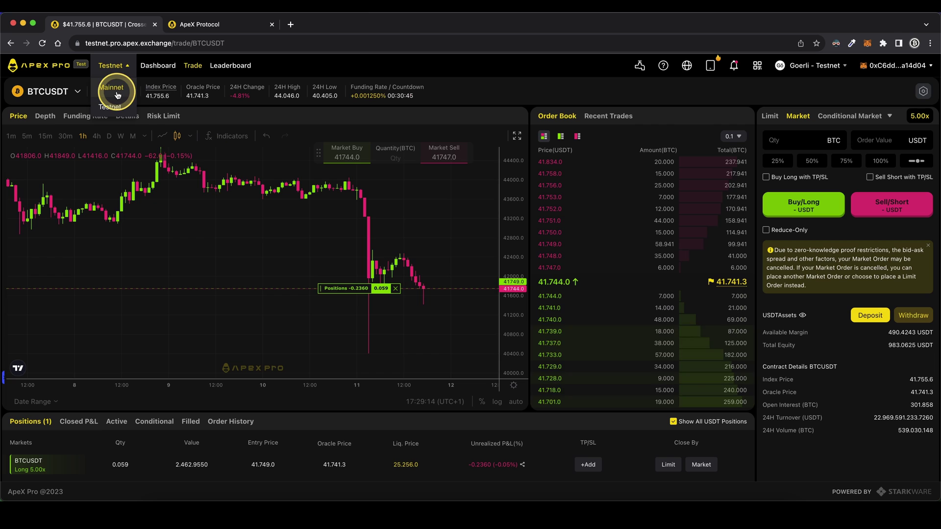
{"action": "left_click", "coordinate": [385, 214]}
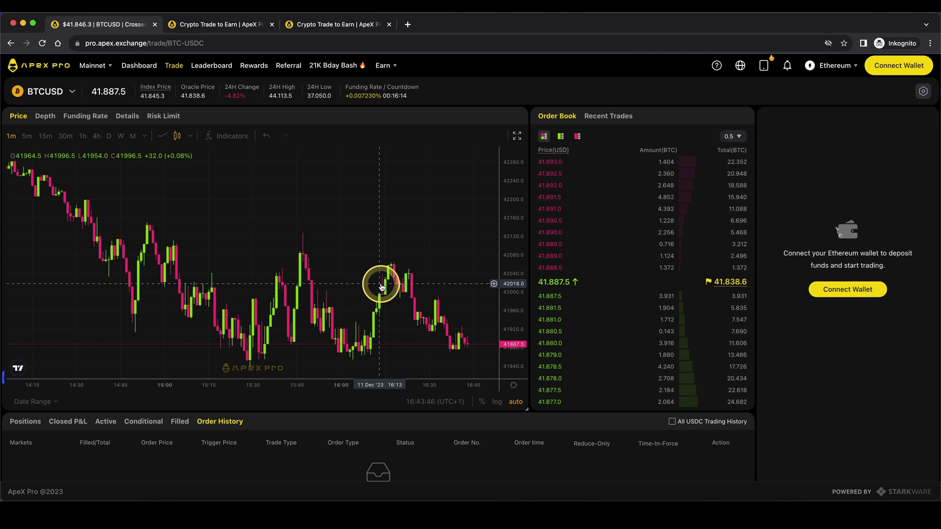
{"action": "left_click", "coordinate": [318, 30]}
{"action": "left_click", "coordinate": [179, 26]}
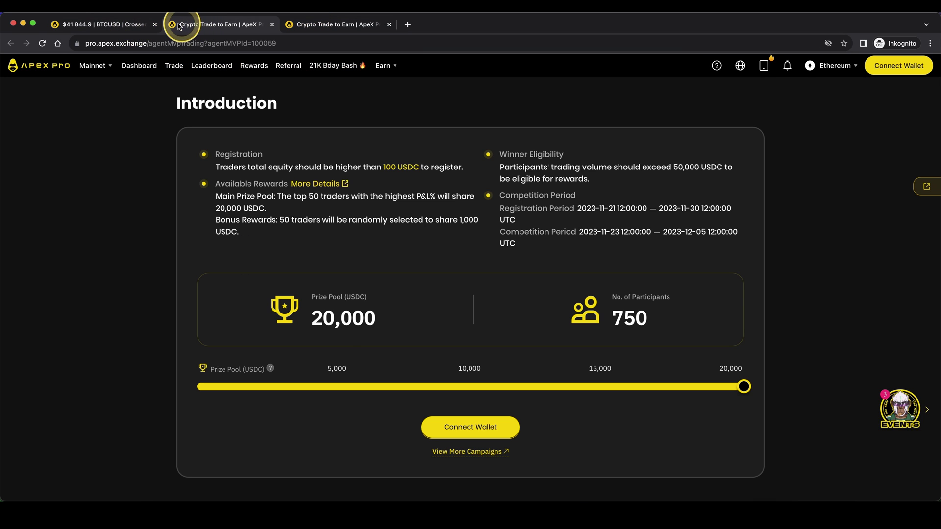
{"action": "left_click", "coordinate": [120, 28]}
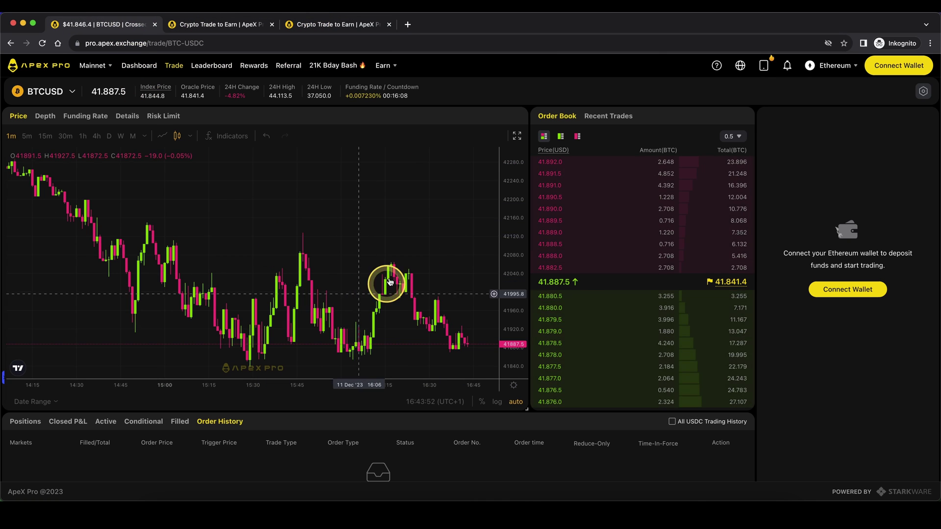